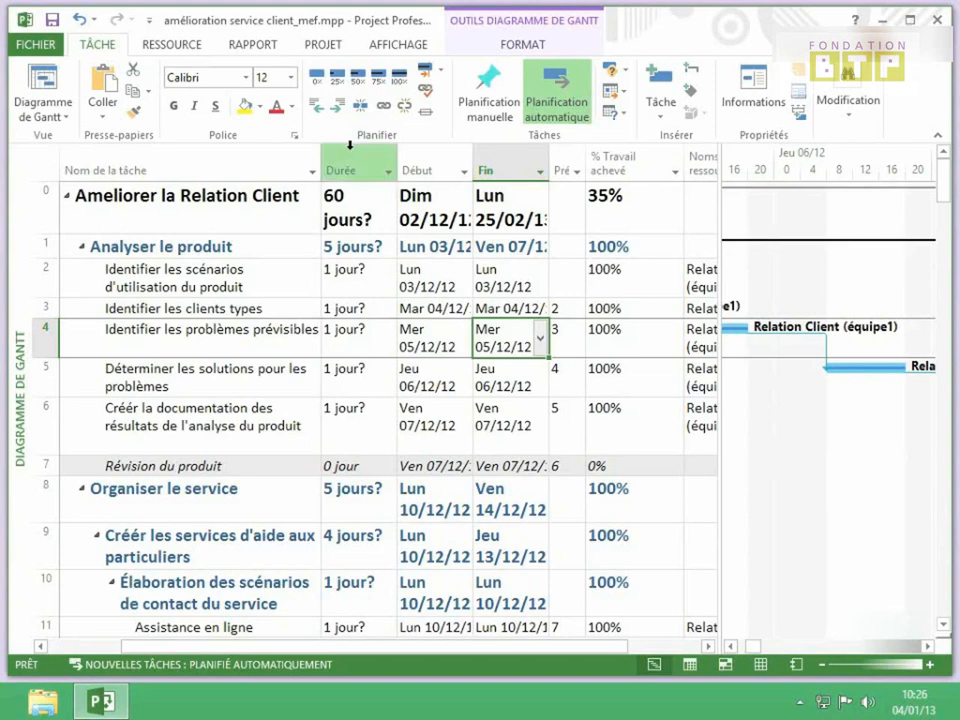
Switch the ribbon to the PROJET tab for the amélioration service client_mef plan.
{"action": "left_click", "coordinate": [333, 46]}
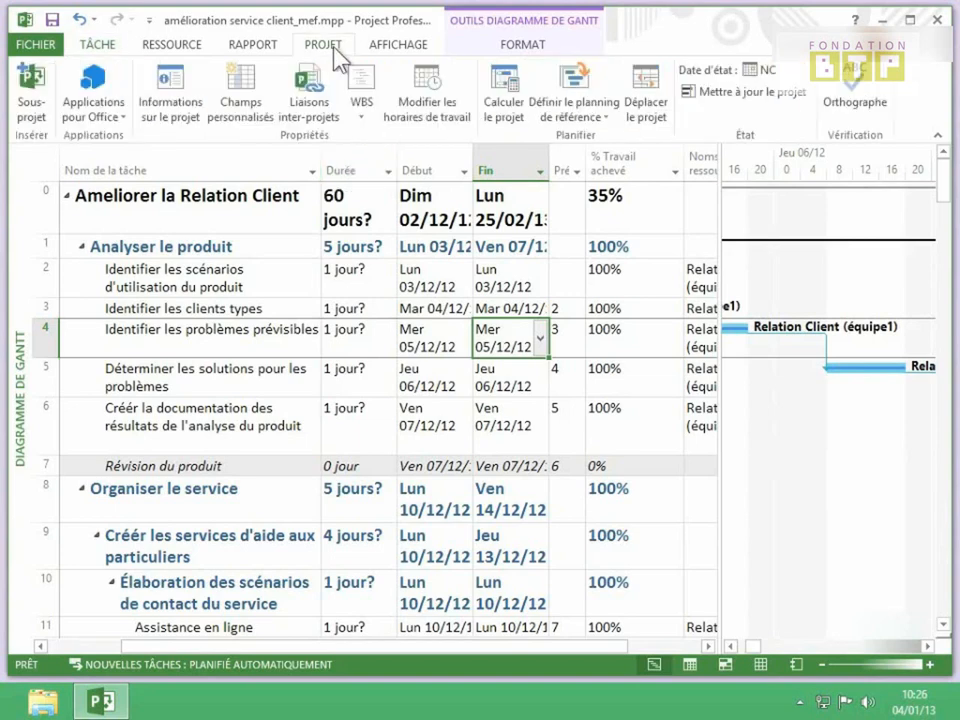
Open Informations sur le projet and set the current date to today, Ven 04/01/13.
{"action": "left_click", "coordinate": [190, 90]}
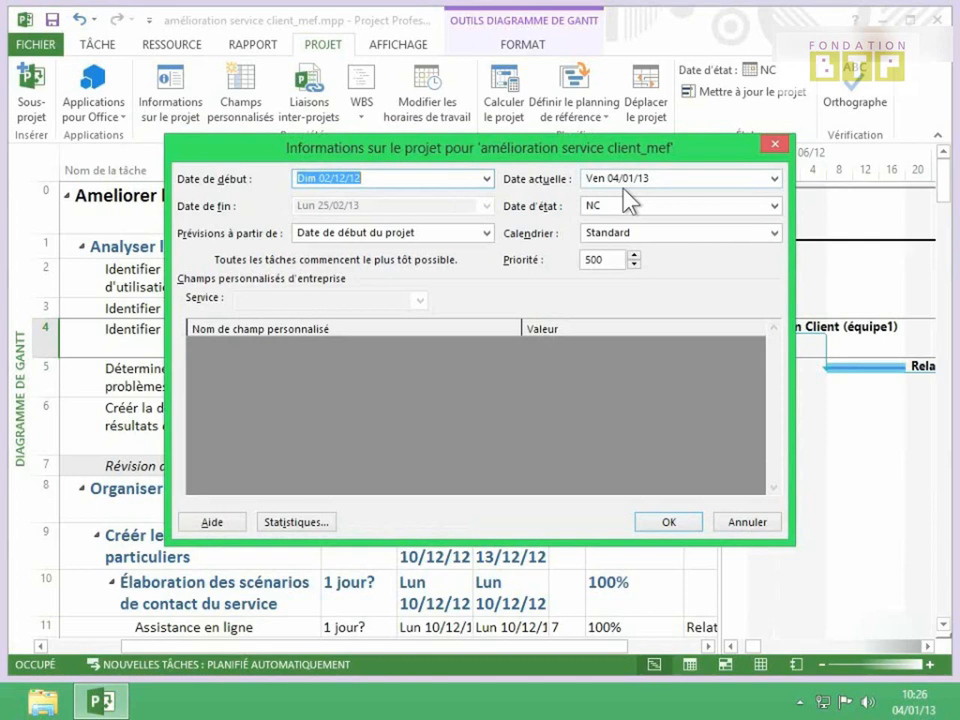
{"action": "left_click", "coordinate": [774, 180]}
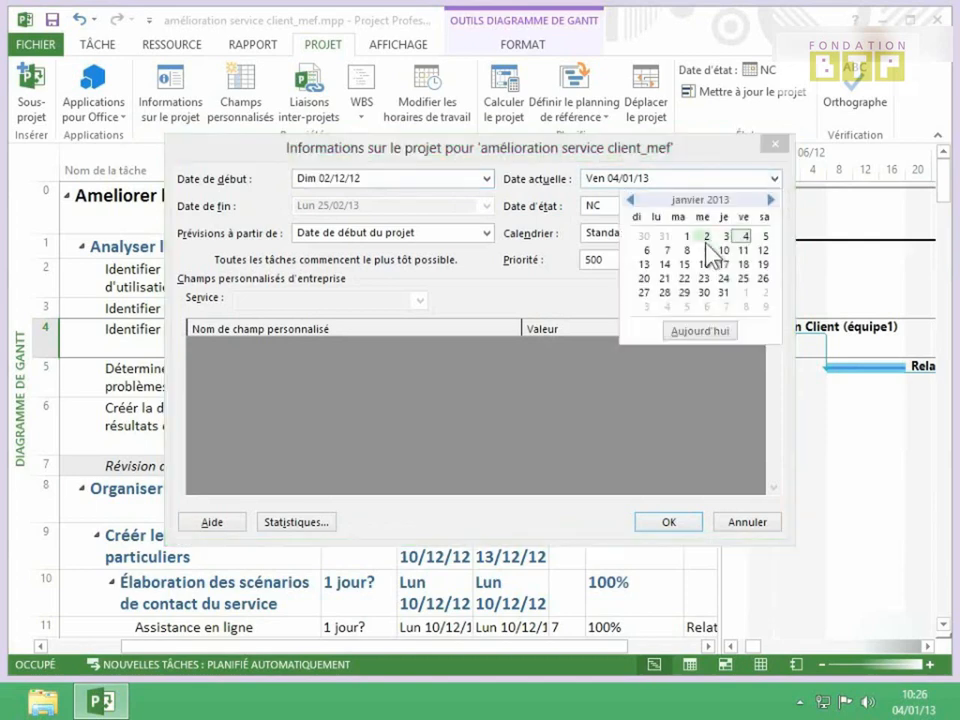
{"action": "left_click", "coordinate": [700, 332]}
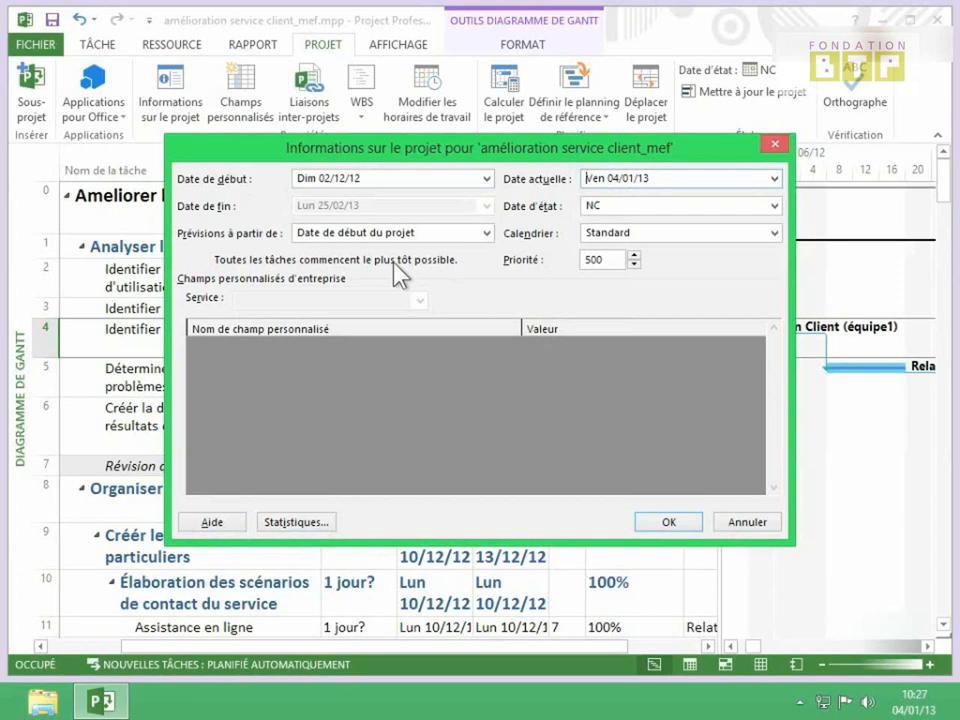
Schedule the project from its finish date (Date de fin du projet) using the 24 heures calendar.
{"action": "left_click", "coordinate": [484, 234]}
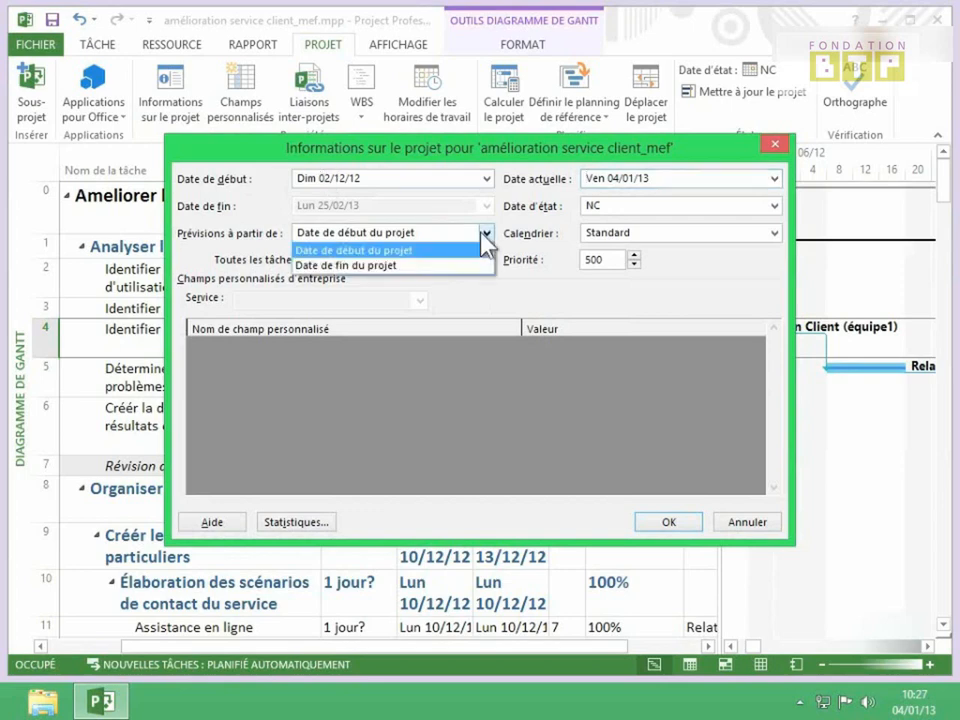
{"action": "left_click", "coordinate": [370, 266]}
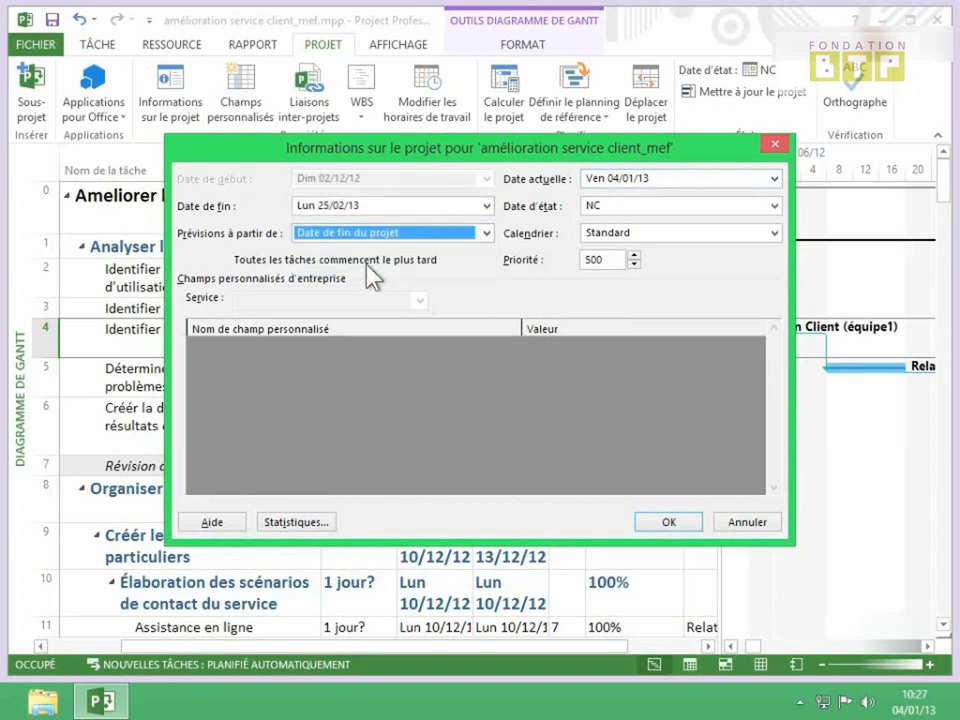
{"action": "left_click", "coordinate": [623, 238]}
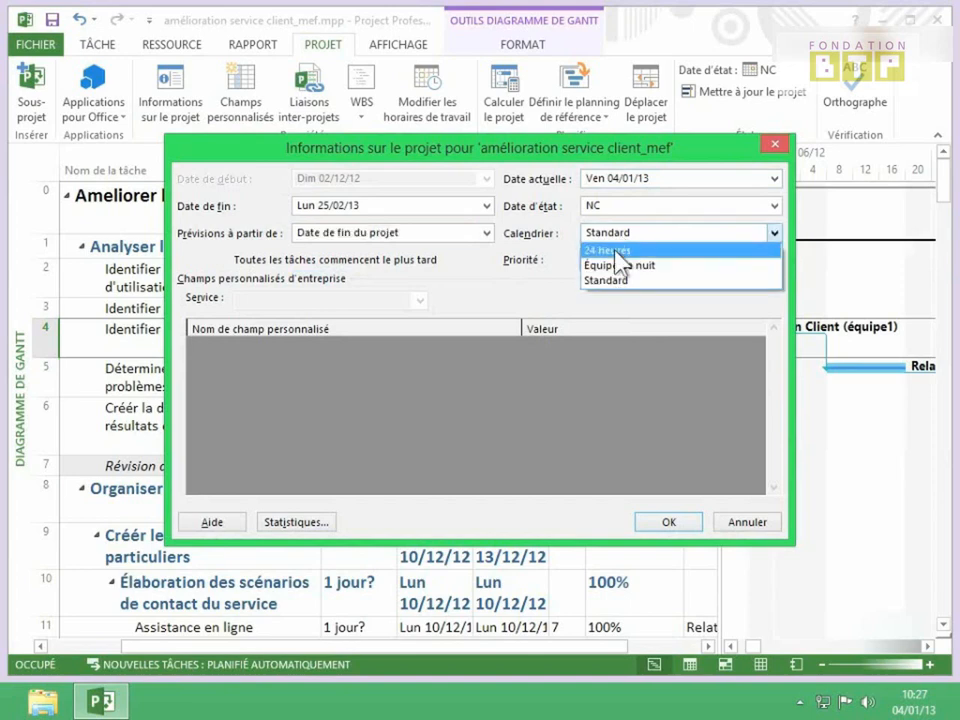
{"action": "left_click", "coordinate": [614, 251]}
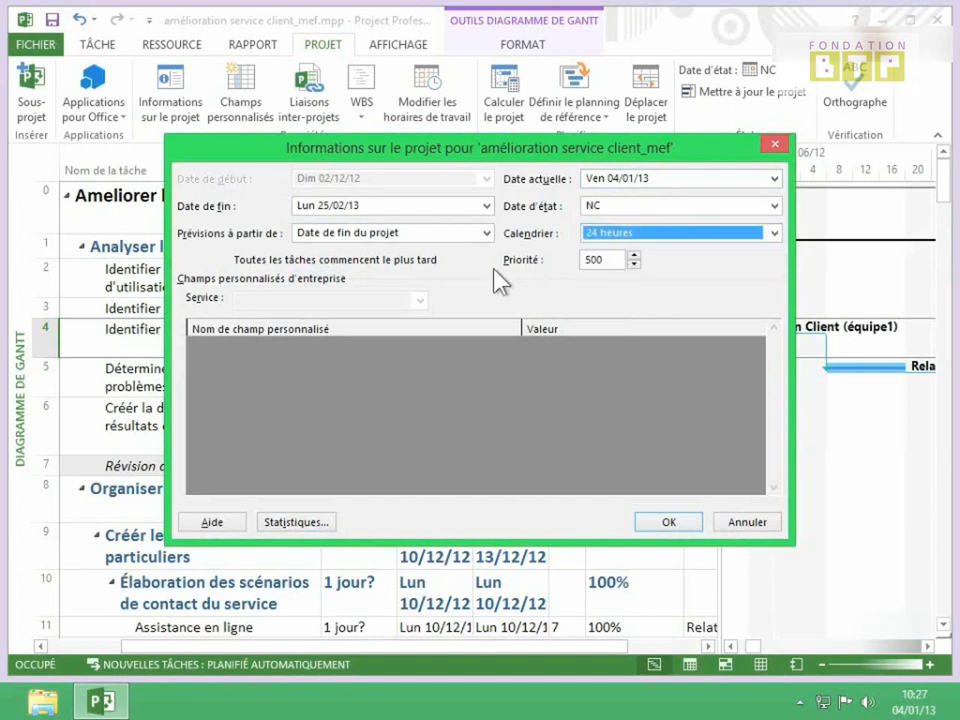
Step the Priorité spinner down and back up to settle on 400.
{"action": "left_click", "coordinate": [633, 265]}
{"action": "left_click", "coordinate": [633, 265]}
{"action": "left_click", "coordinate": [633, 265]}
{"action": "left_click", "coordinate": [633, 265]}
{"action": "left_click", "coordinate": [633, 265]}
{"action": "left_click", "coordinate": [633, 265]}
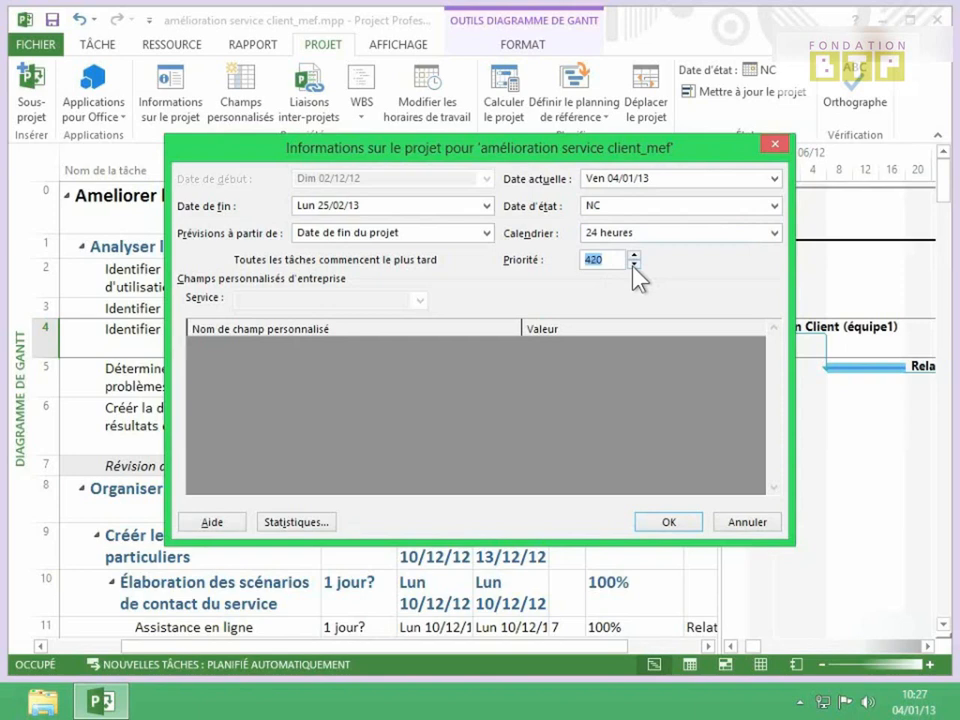
{"action": "left_click", "coordinate": [633, 265]}
{"action": "left_click", "coordinate": [633, 265]}
{"action": "left_click", "coordinate": [633, 265]}
{"action": "left_click", "coordinate": [633, 265]}
{"action": "left_click", "coordinate": [633, 256]}
Review the project statistics, finishing 25/02/13 at 335 650,00 €, then close them.
{"action": "left_click", "coordinate": [324, 528]}
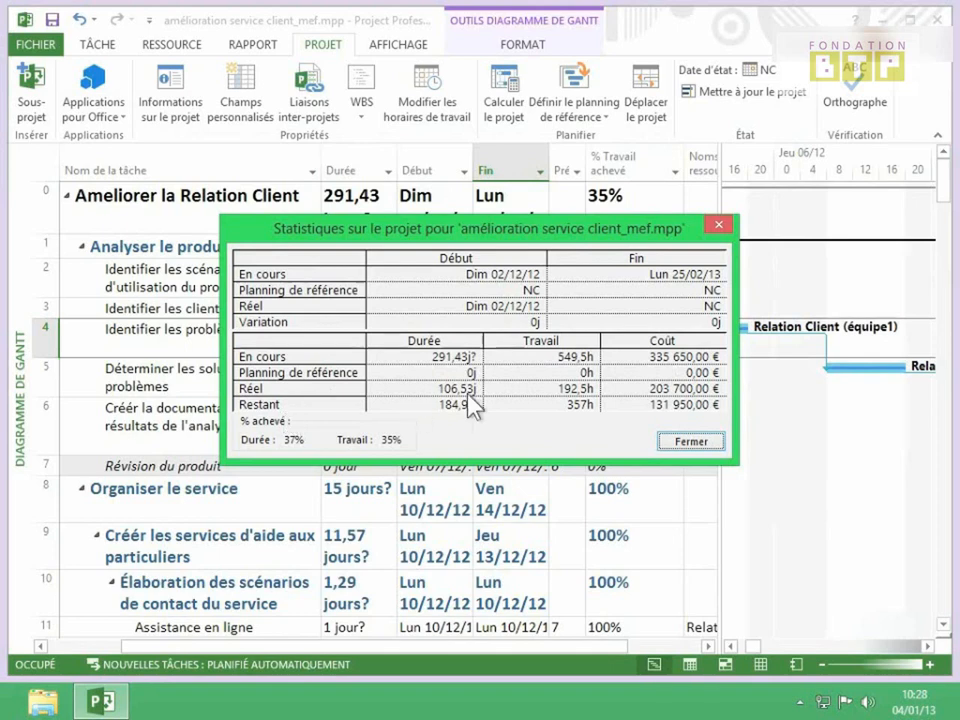
{"action": "left_click", "coordinate": [690, 442]}
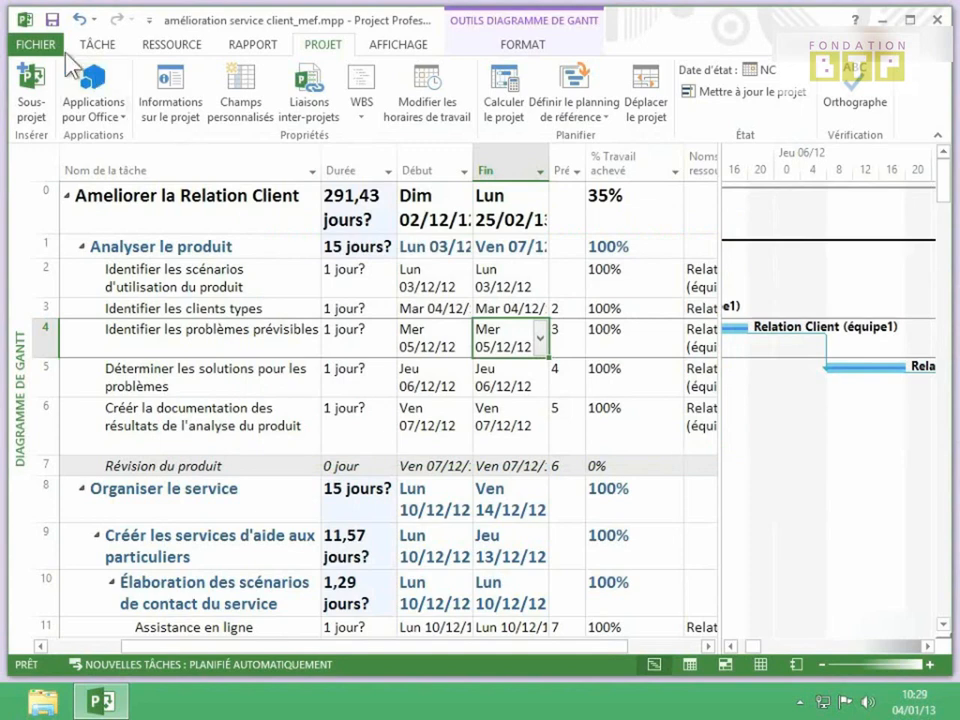
Set Calendrier du projet to Standard on the file's Informations page.
{"action": "left_click", "coordinate": [37, 40]}
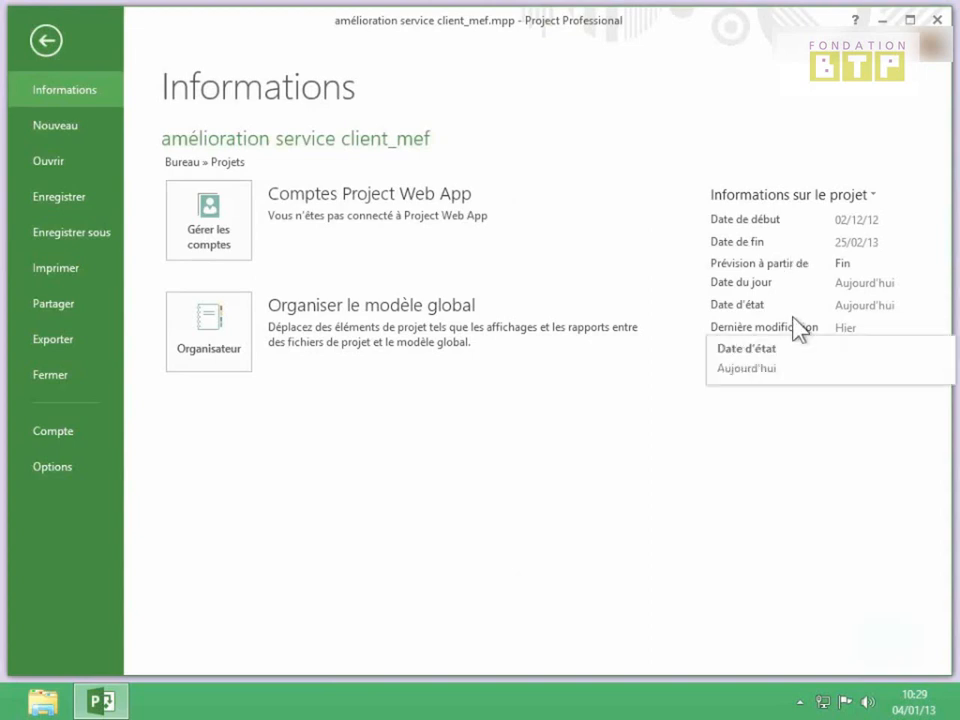
{"action": "left_click", "coordinate": [866, 350]}
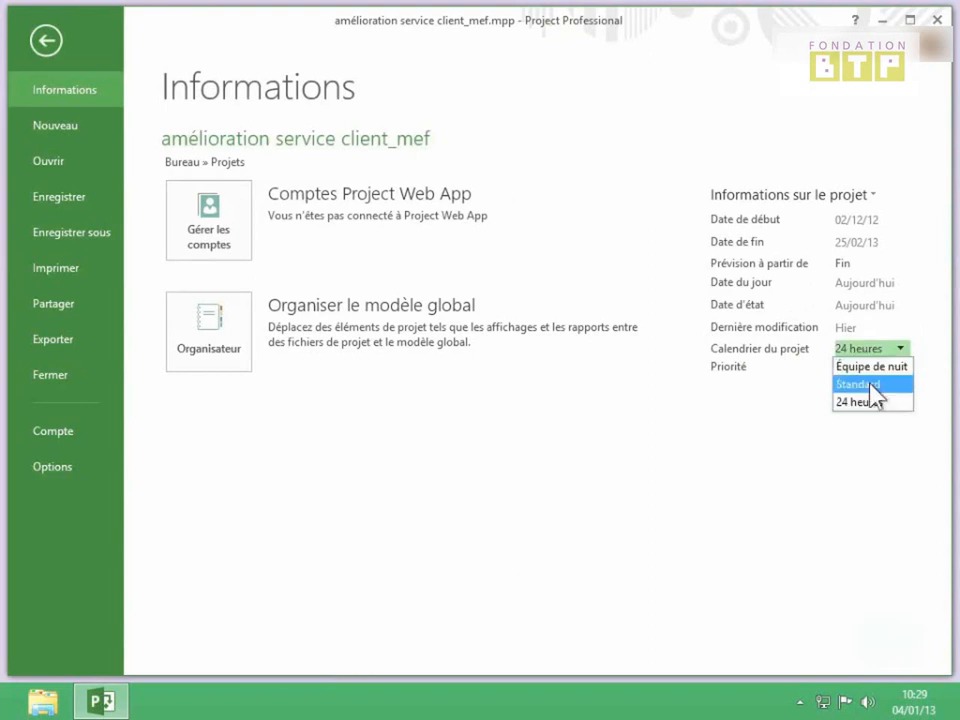
{"action": "left_click", "coordinate": [870, 384]}
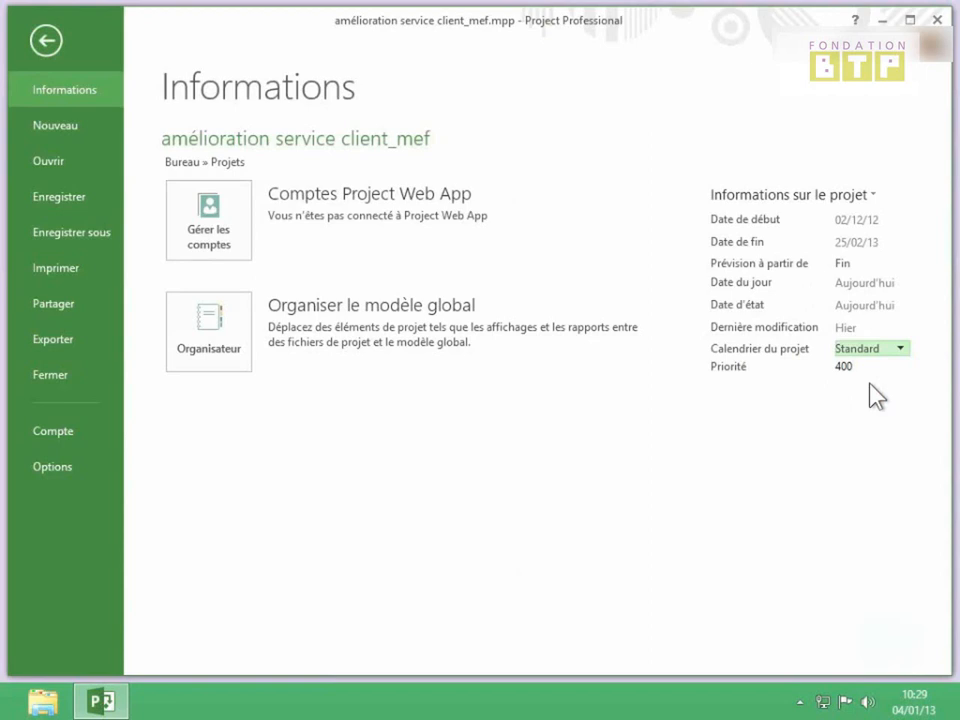
Check the updated Statistiques du projet, then reopen the Informations sur le projet options.
{"action": "left_click", "coordinate": [856, 200]}
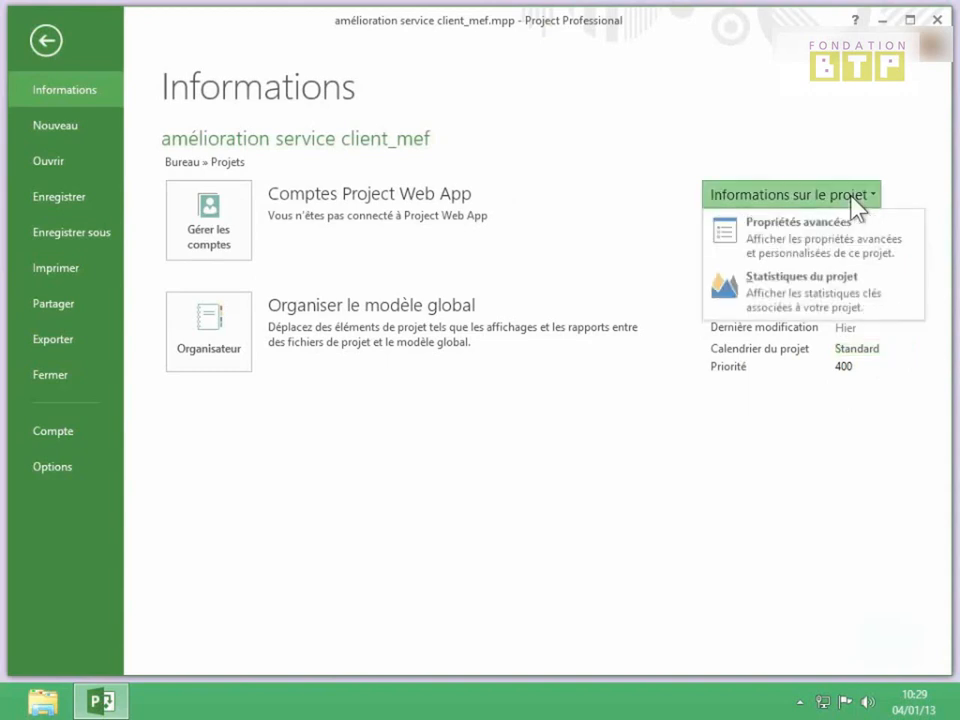
{"action": "left_click", "coordinate": [810, 300]}
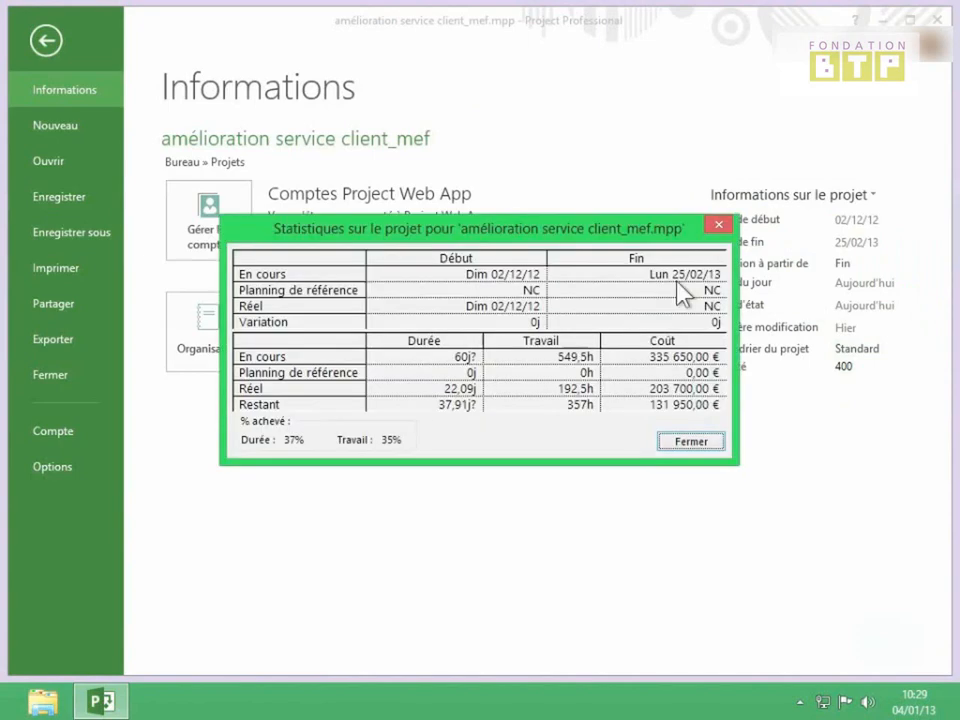
{"action": "left_click", "coordinate": [718, 225]}
{"action": "left_click", "coordinate": [855, 200]}
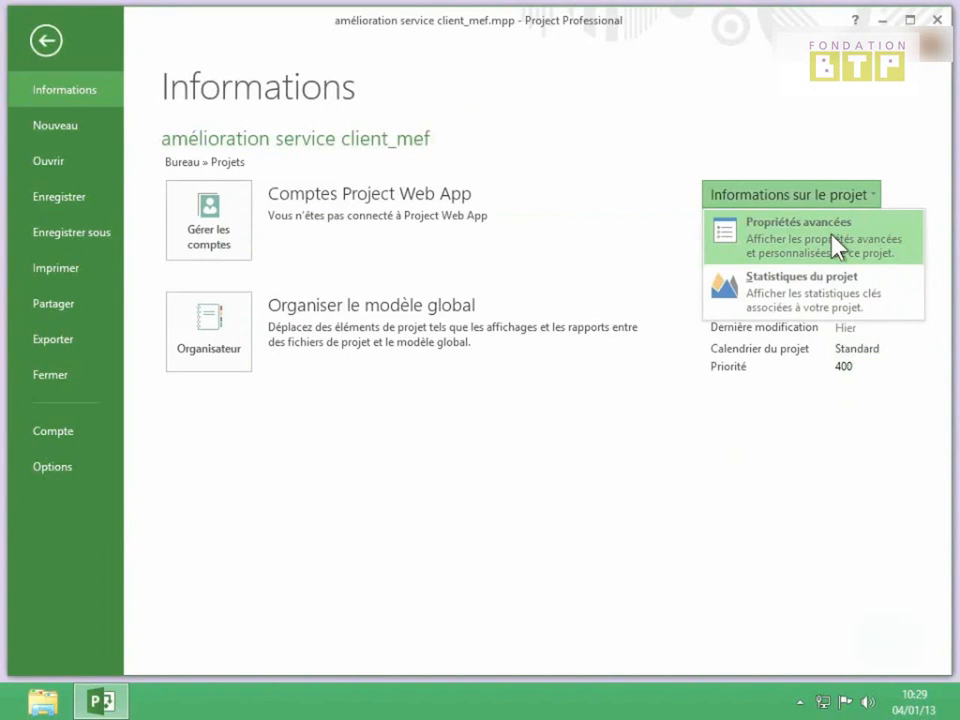
Open the advanced properties window, centre it, and show its Résumé tab.
{"action": "left_click", "coordinate": [832, 238]}
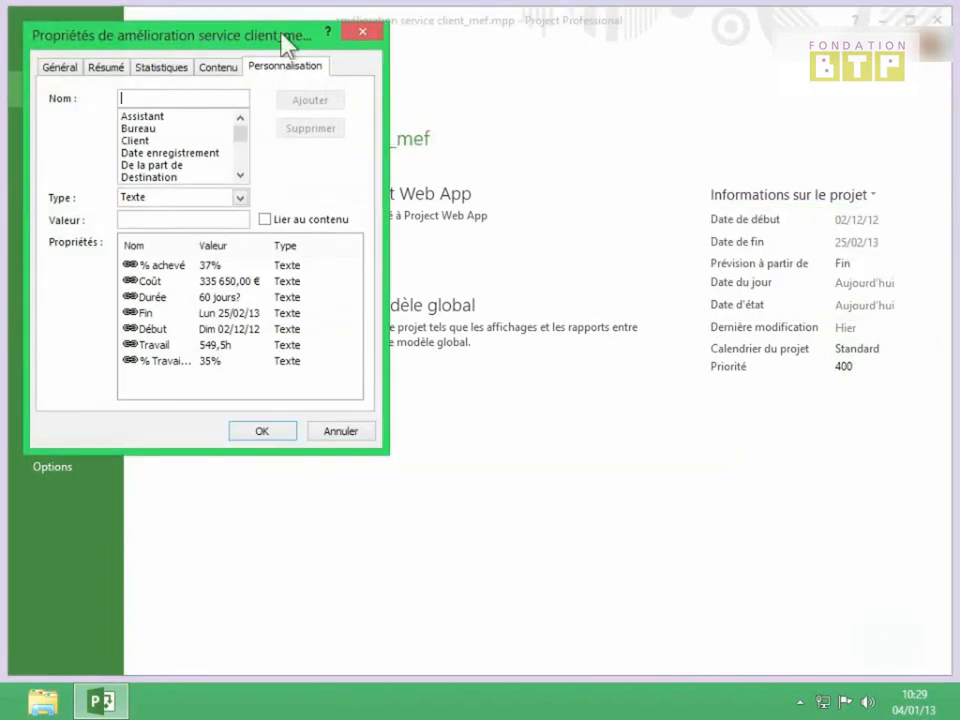
{"action": "left_click_drag", "start_coordinate": [238, 32], "coordinate": [539, 120]}
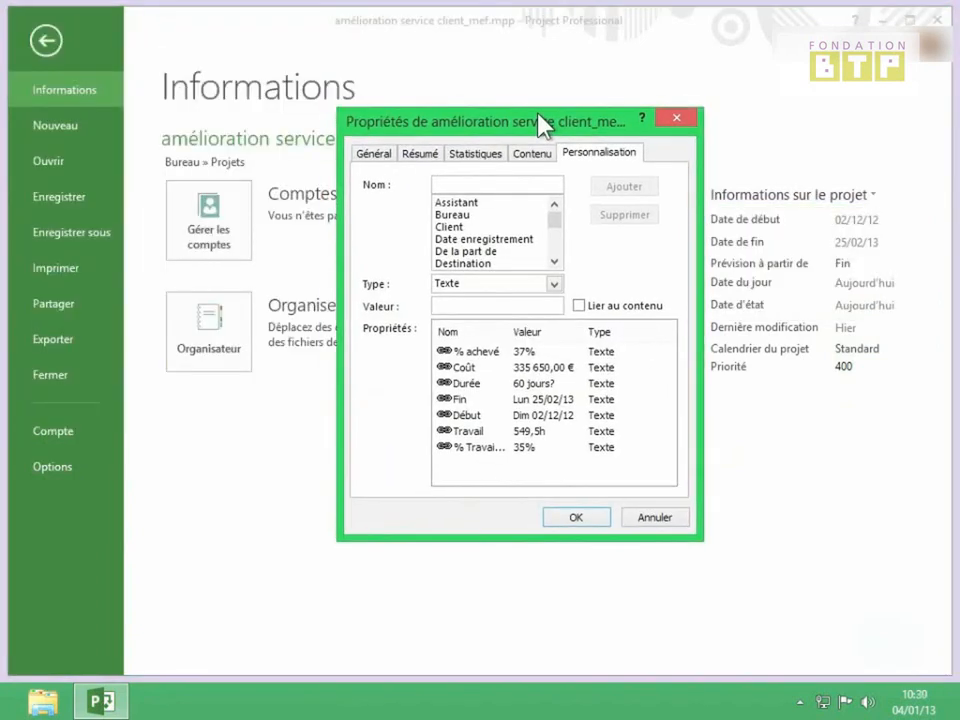
{"action": "left_click", "coordinate": [374, 156]}
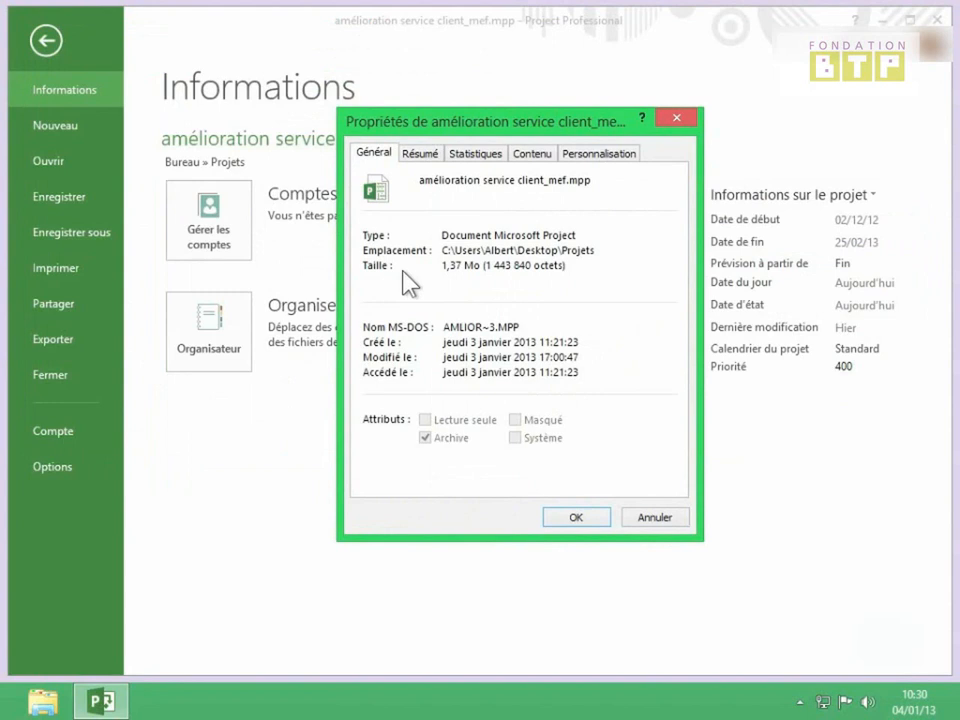
{"action": "left_click", "coordinate": [420, 154]}
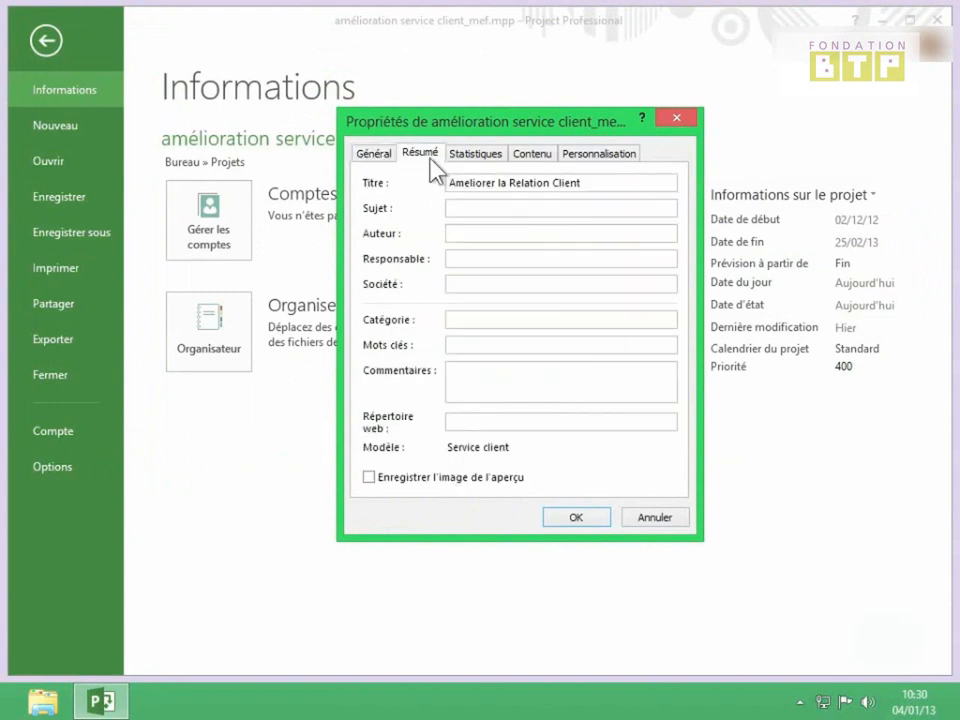
Enter the author's name and the responsible person's name in the summary fields.
{"action": "left_click", "coordinate": [476, 234]}
{"action": "left_click", "coordinate": [505, 262]}
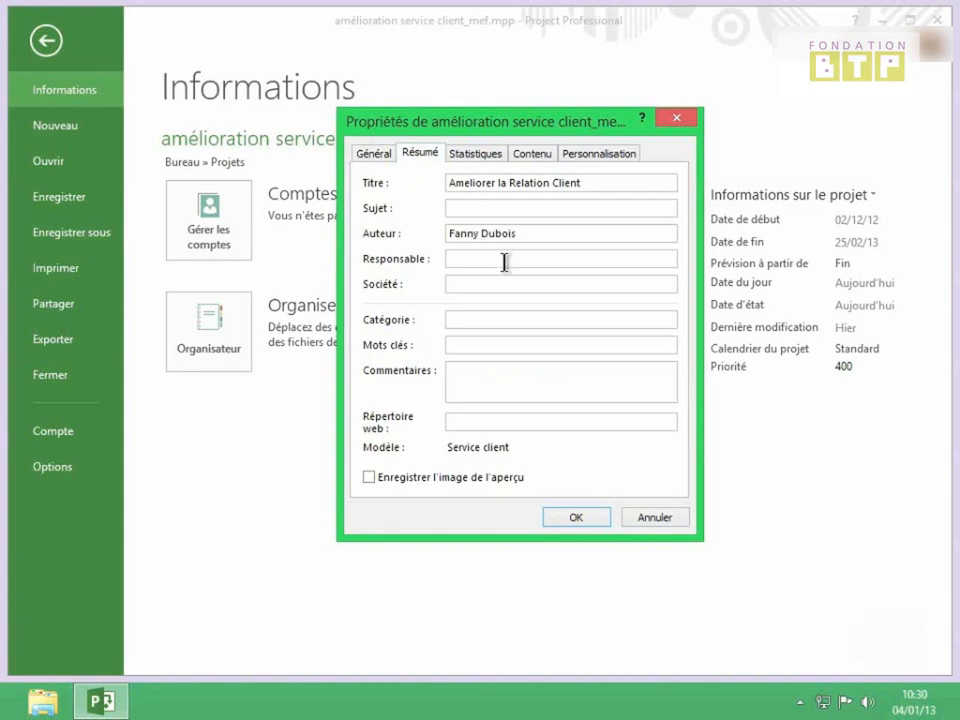
{"action": "left_click", "coordinate": [516, 283]}
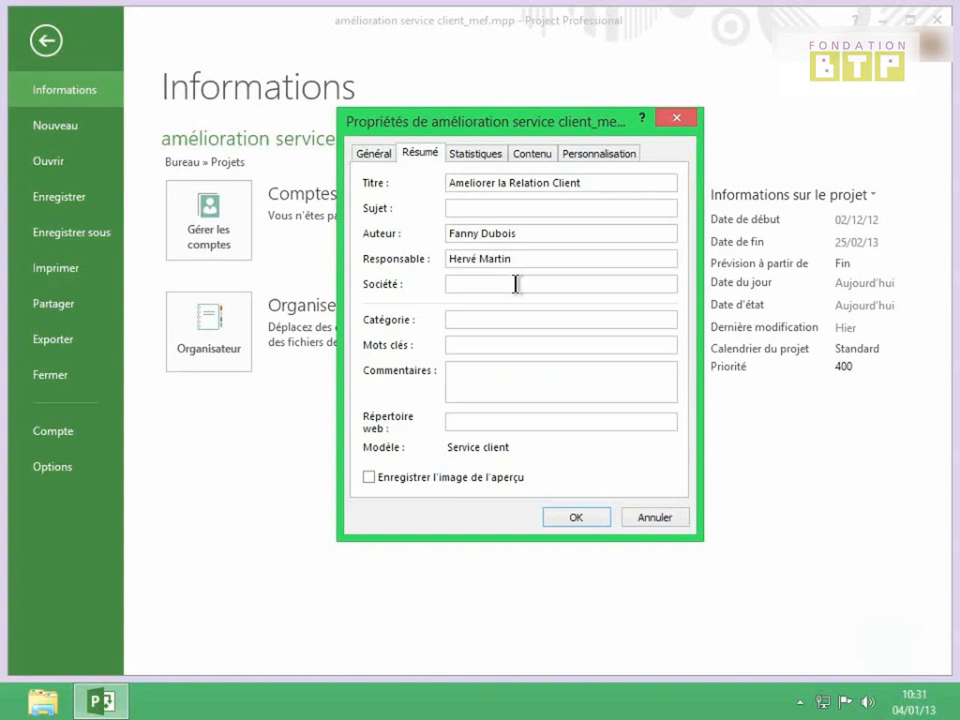
Look through the Statistiques and Contenu tabs, ending on Personnalisation.
{"action": "left_click", "coordinate": [490, 160]}
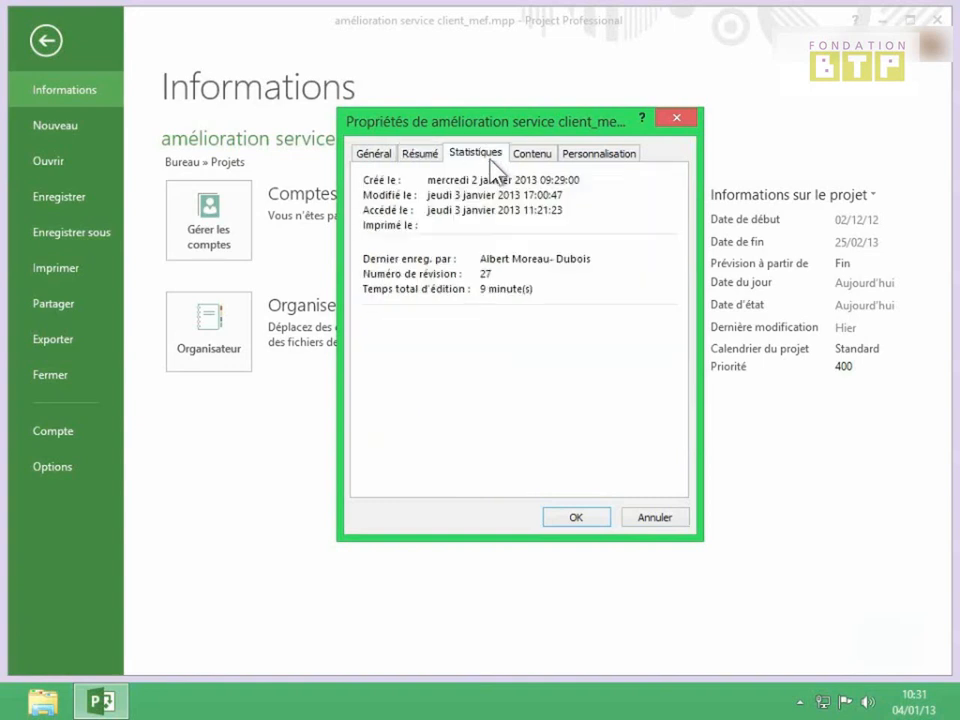
{"action": "left_click", "coordinate": [532, 158]}
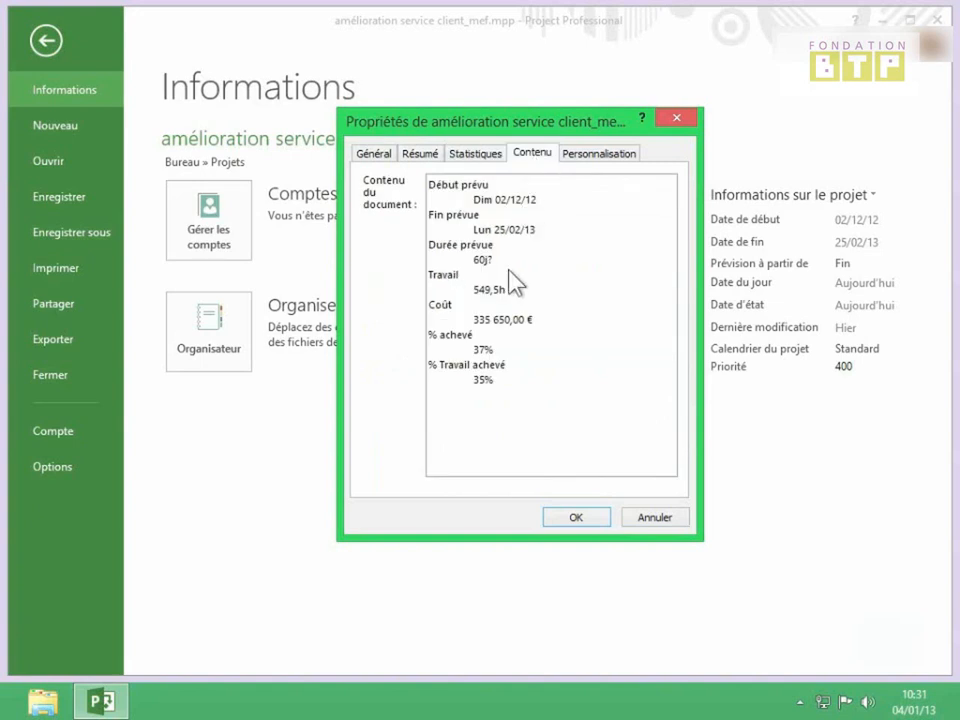
{"action": "left_click", "coordinate": [597, 155]}
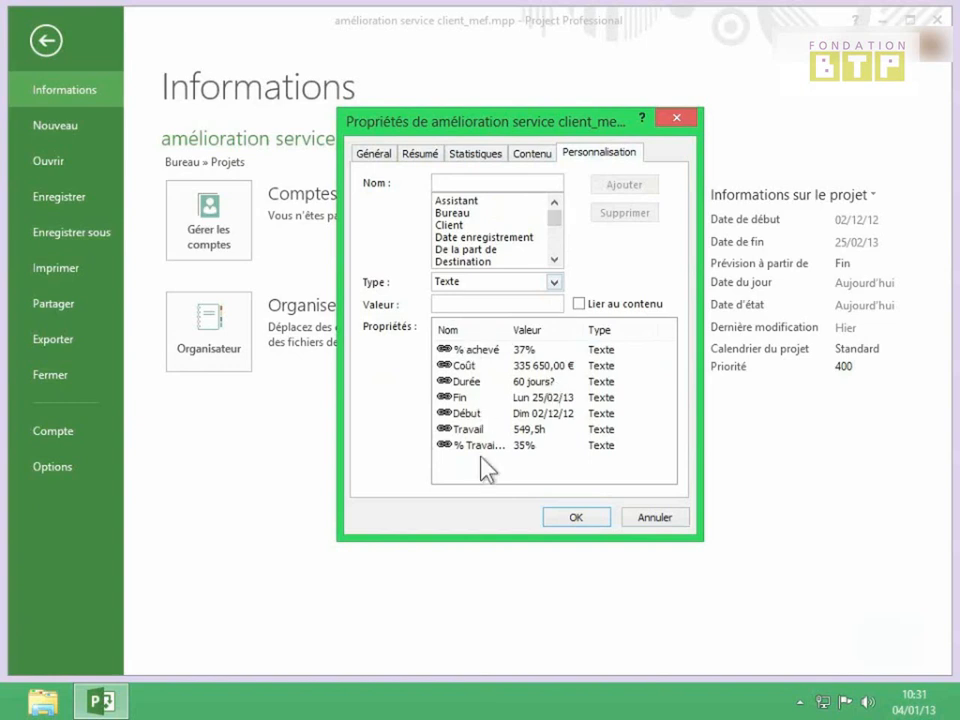
Add a Texte custom property Responsable holding the responsible person's name.
{"action": "scroll", "coordinate": [554, 222], "scroll_direction": "down", "scroll_amount": 1}
{"action": "left_click_drag", "start_coordinate": [554, 222], "coordinate": [554, 240]}
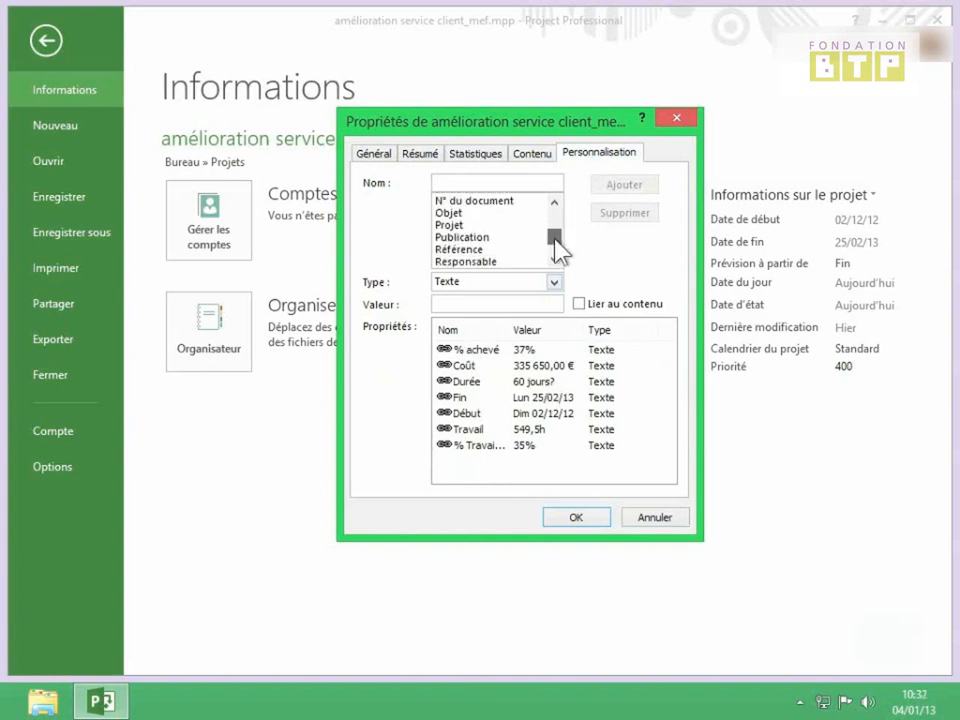
{"action": "scroll", "coordinate": [554, 240], "scroll_direction": "down", "scroll_amount": 1}
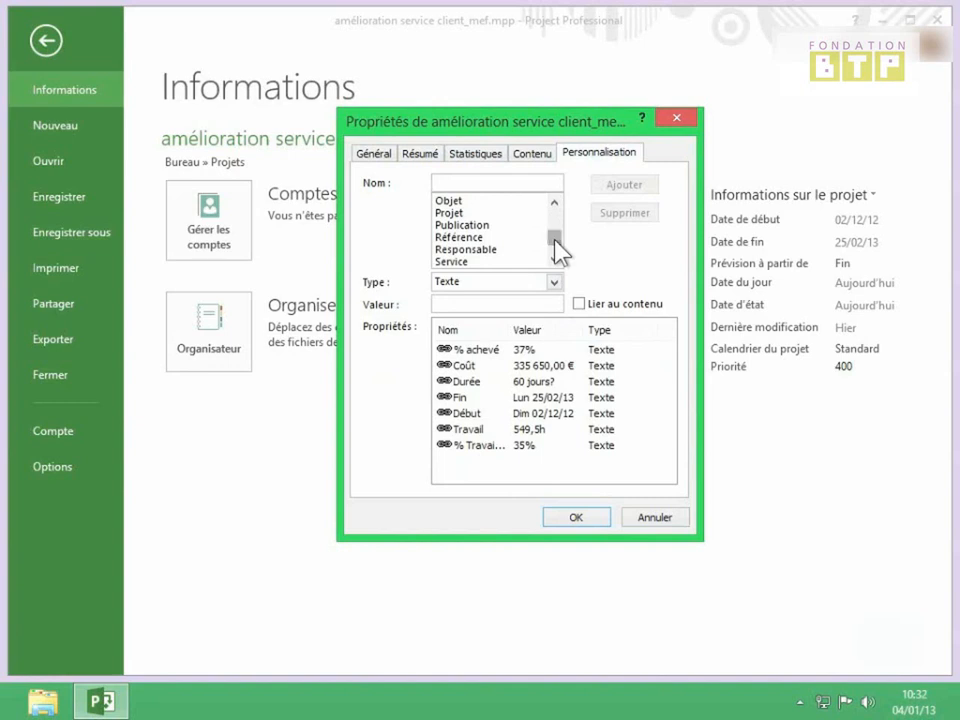
{"action": "left_click", "coordinate": [484, 251]}
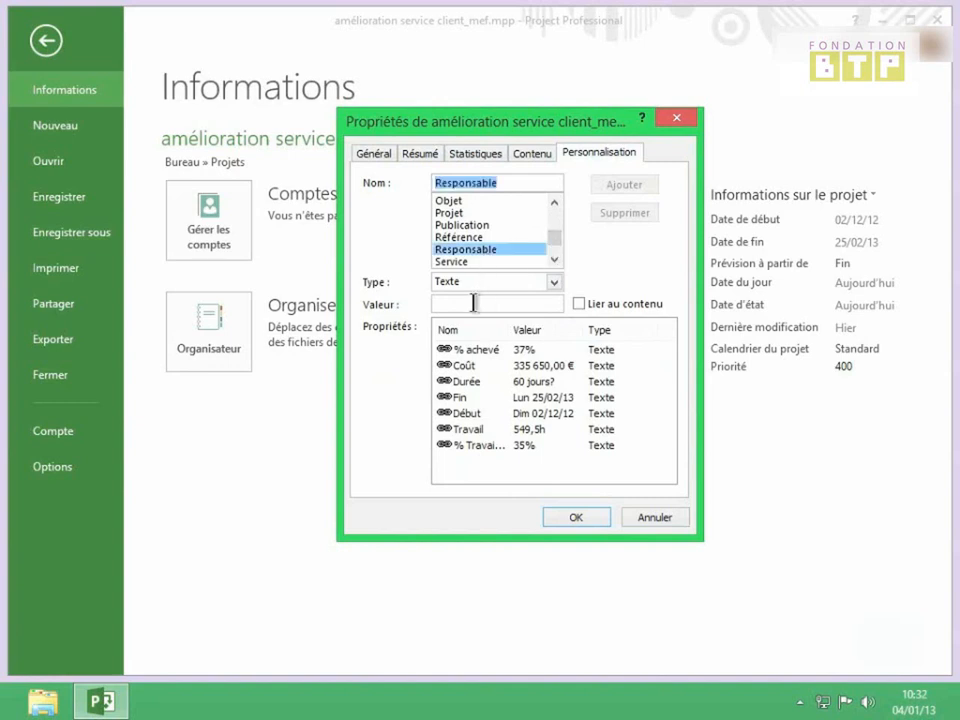
{"action": "left_click", "coordinate": [555, 283]}
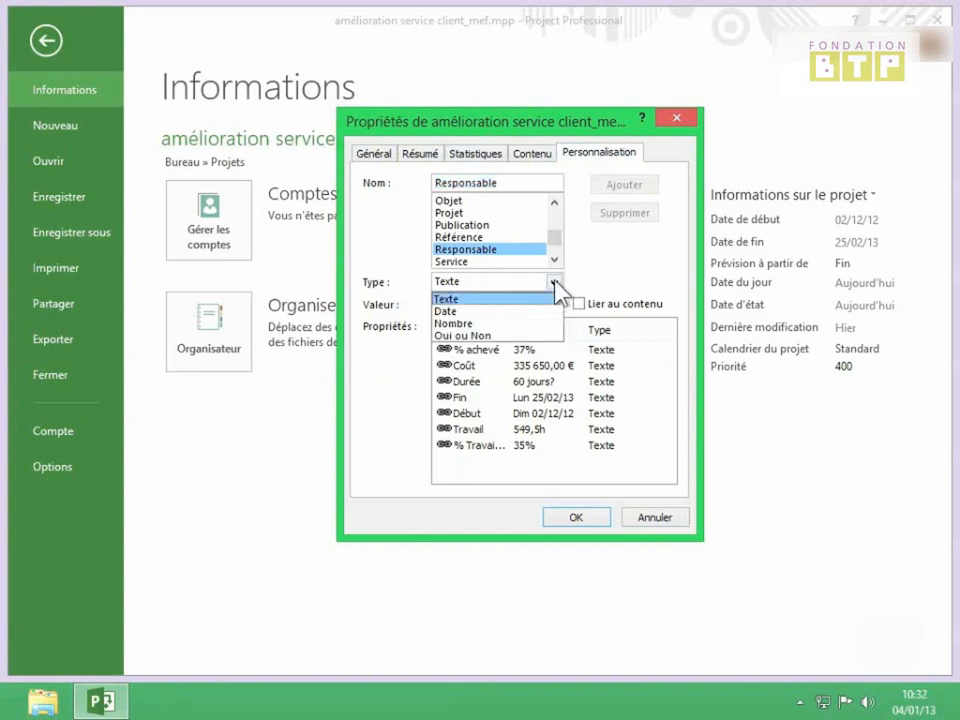
{"action": "left_click", "coordinate": [488, 300]}
{"action": "left_click", "coordinate": [474, 305]}
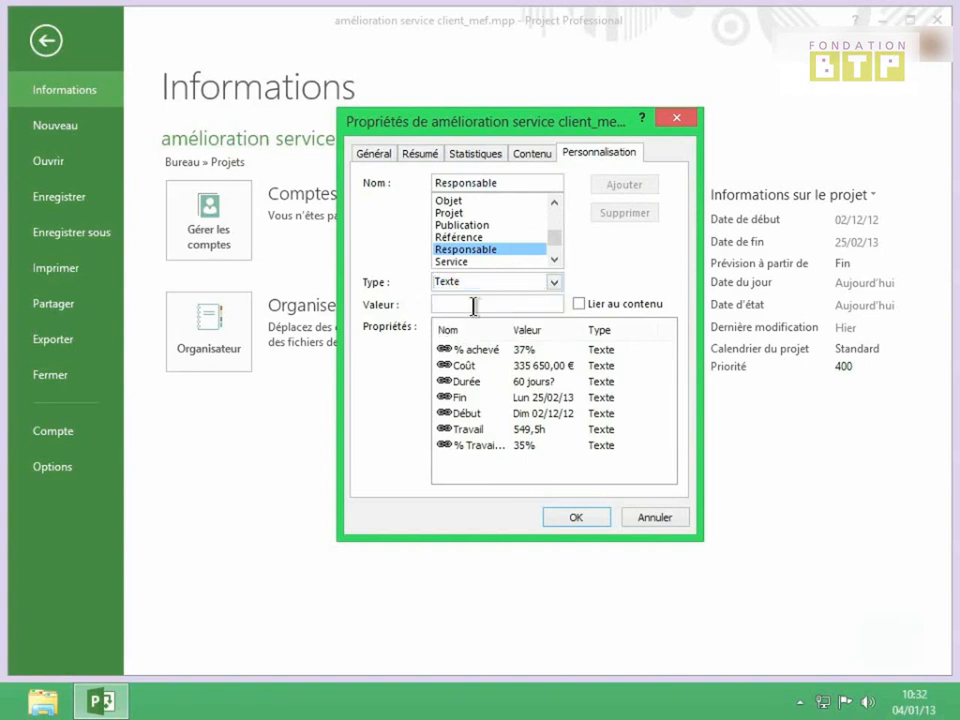
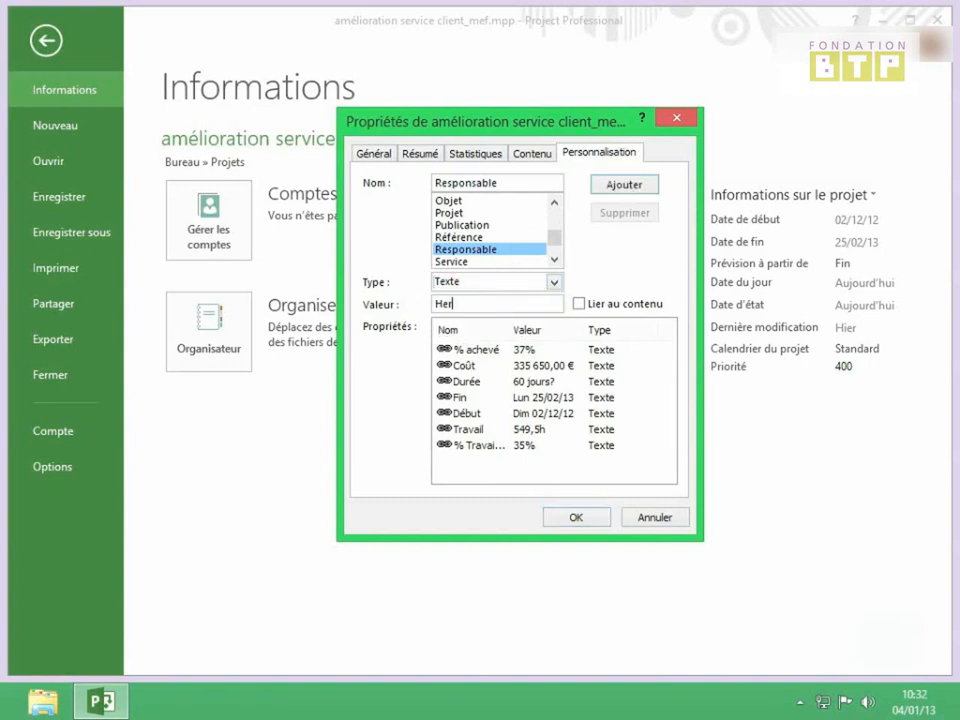
{"action": "left_click", "coordinate": [611, 186]}
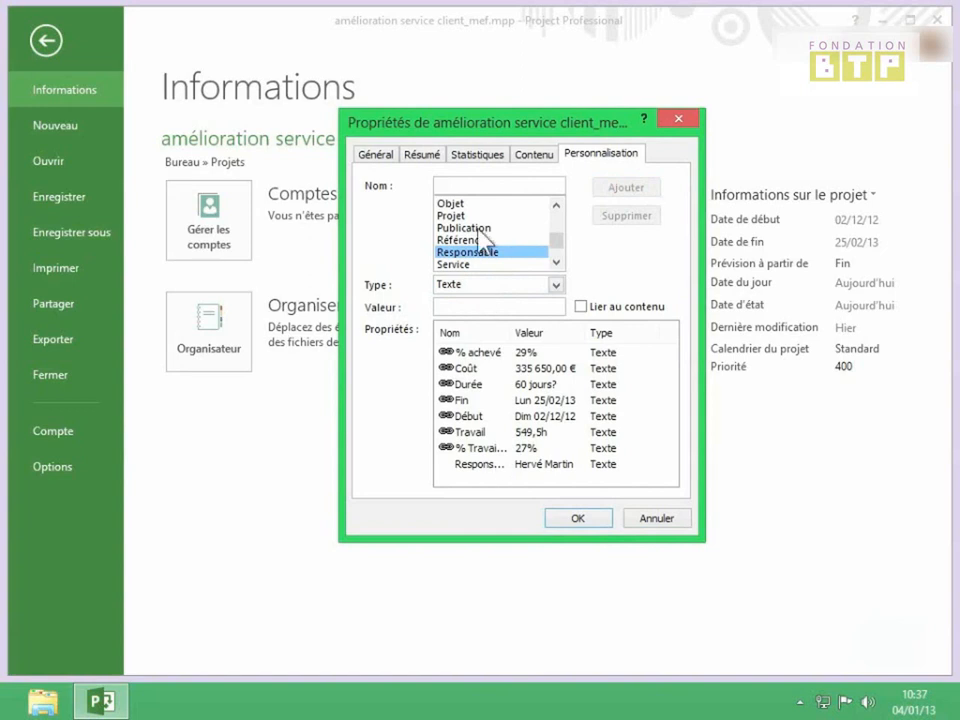
Link the Coût custom property to the project's Coût field and update it.
{"action": "left_click", "coordinate": [581, 307]}
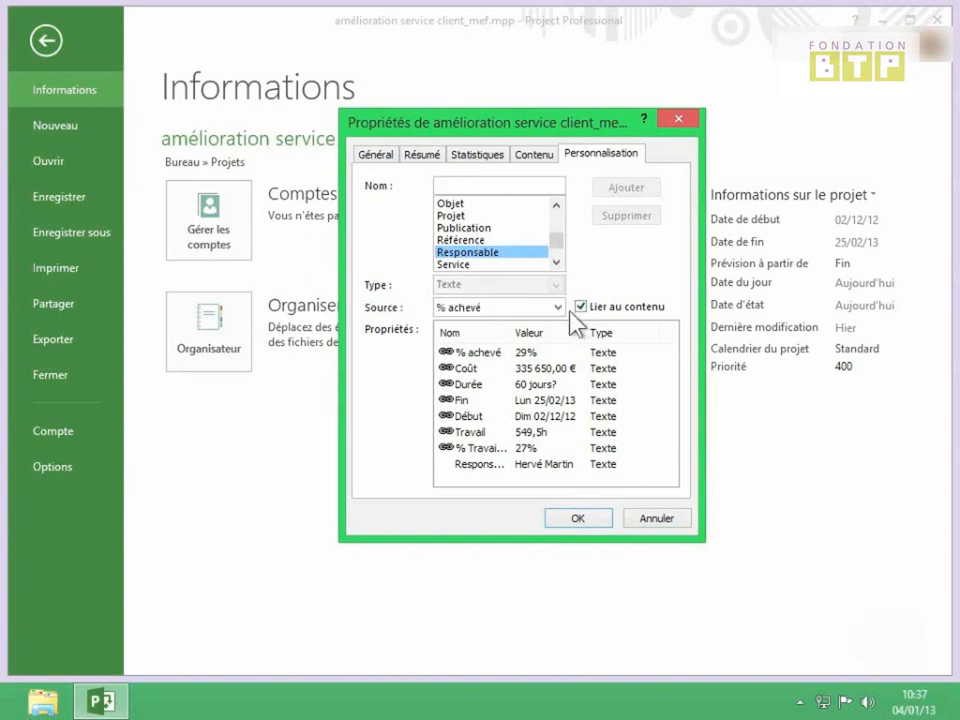
{"action": "left_click", "coordinate": [552, 308]}
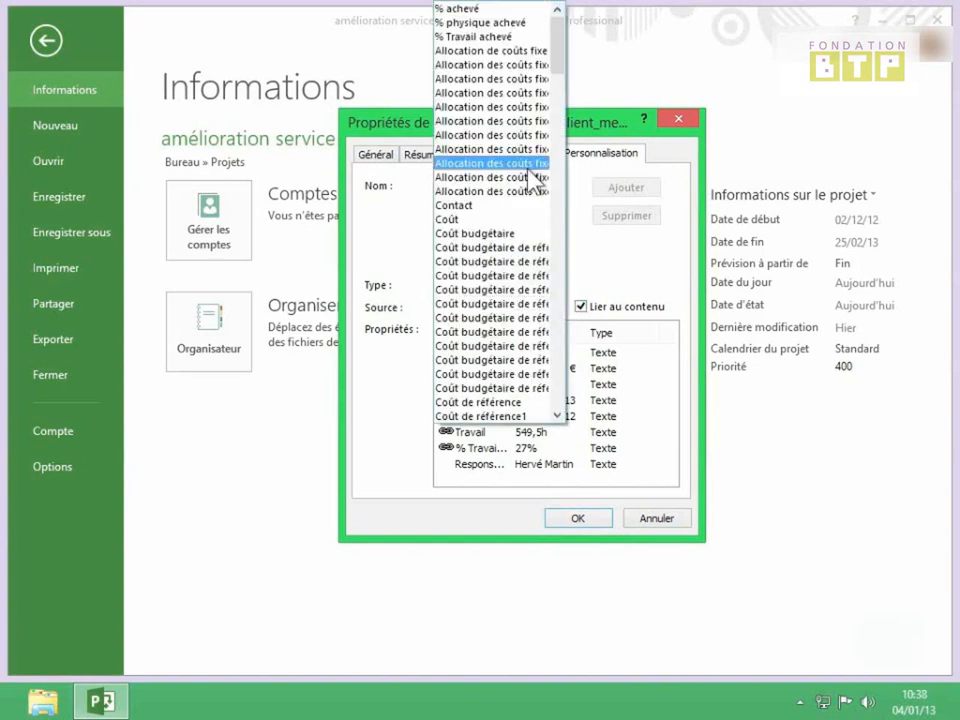
{"action": "left_click", "coordinate": [491, 220]}
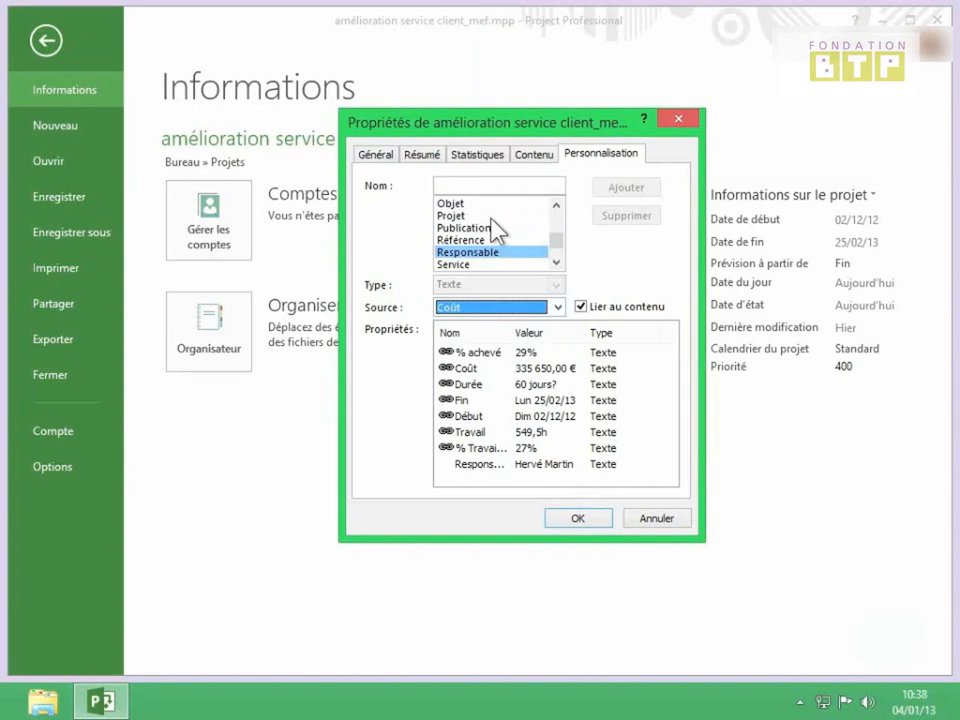
{"action": "left_click", "coordinate": [465, 187]}
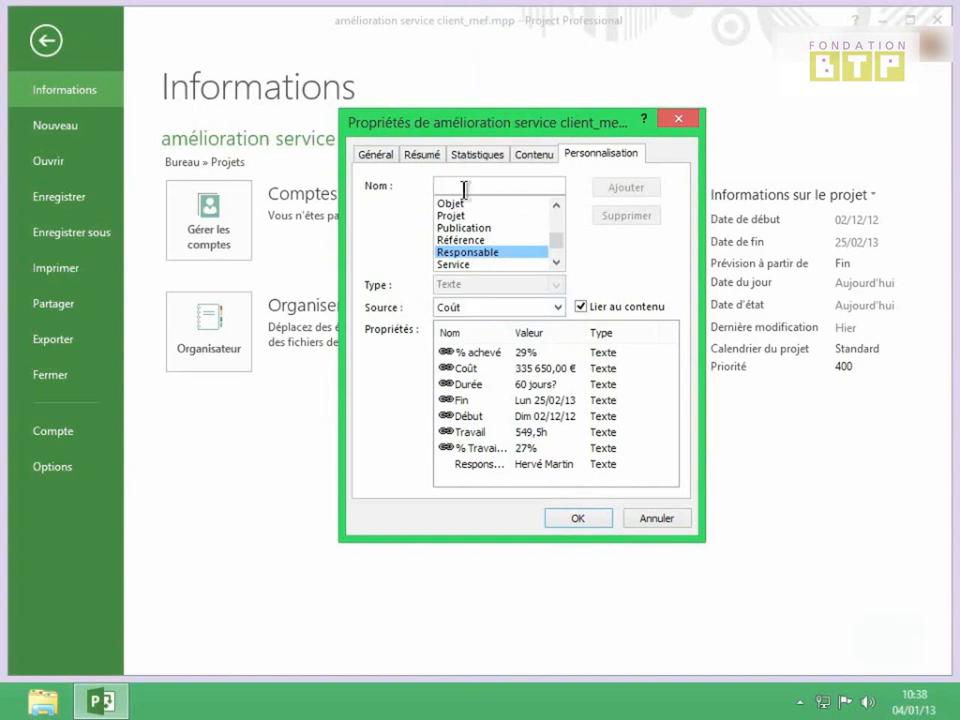
{"action": "type", "text": "Co"}
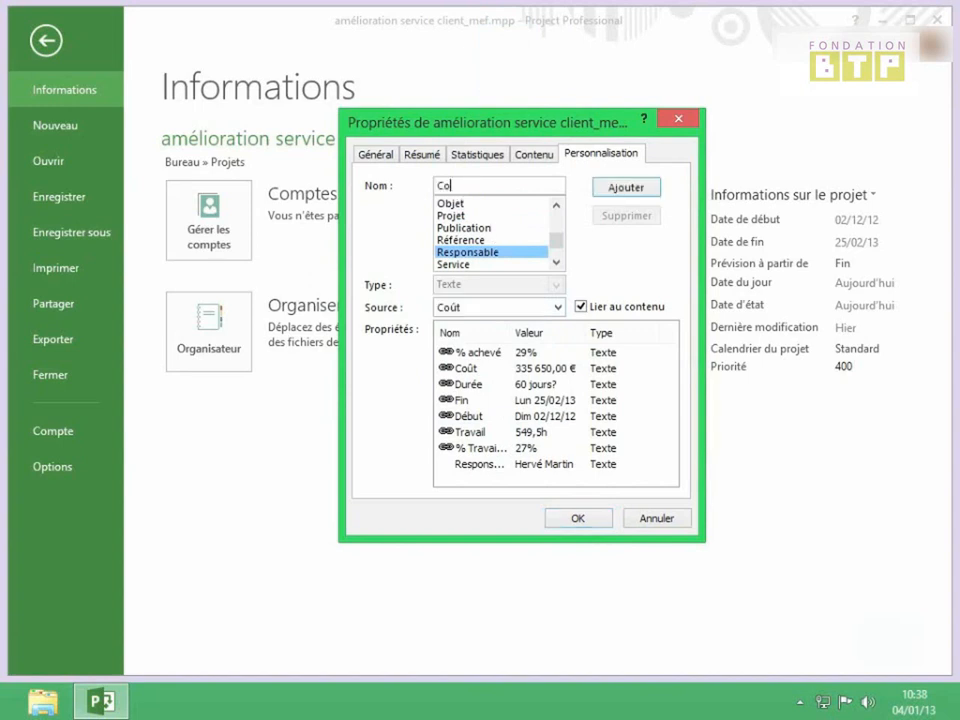
{"action": "type", "text": "ût"}
{"action": "left_click", "coordinate": [628, 192]}
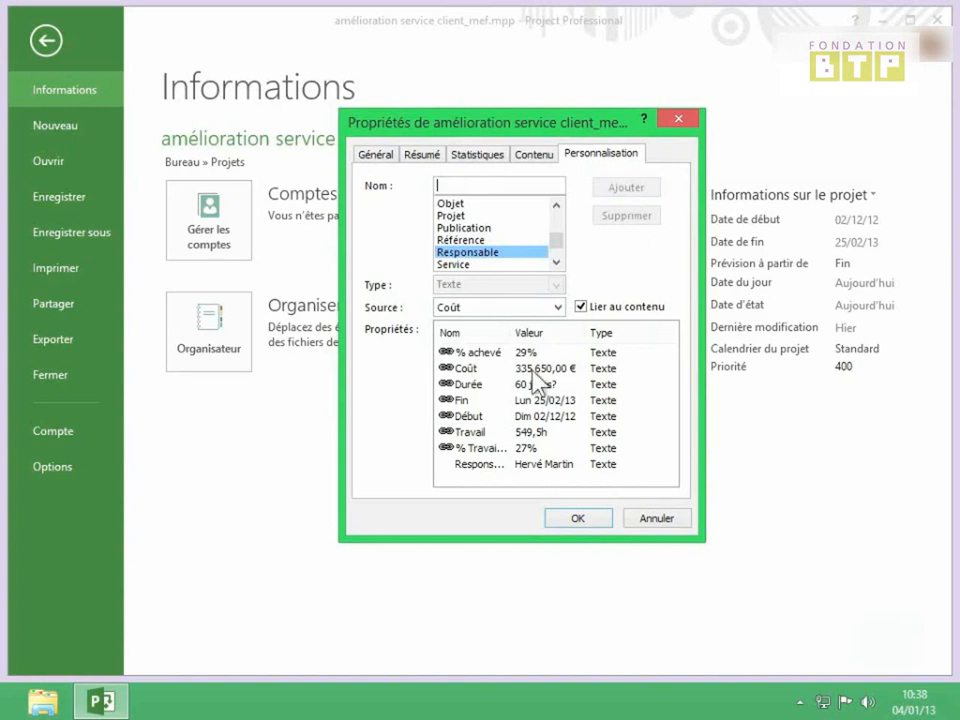
Delete the Durée custom property and close the properties dialog with OK.
{"action": "left_click", "coordinate": [470, 389]}
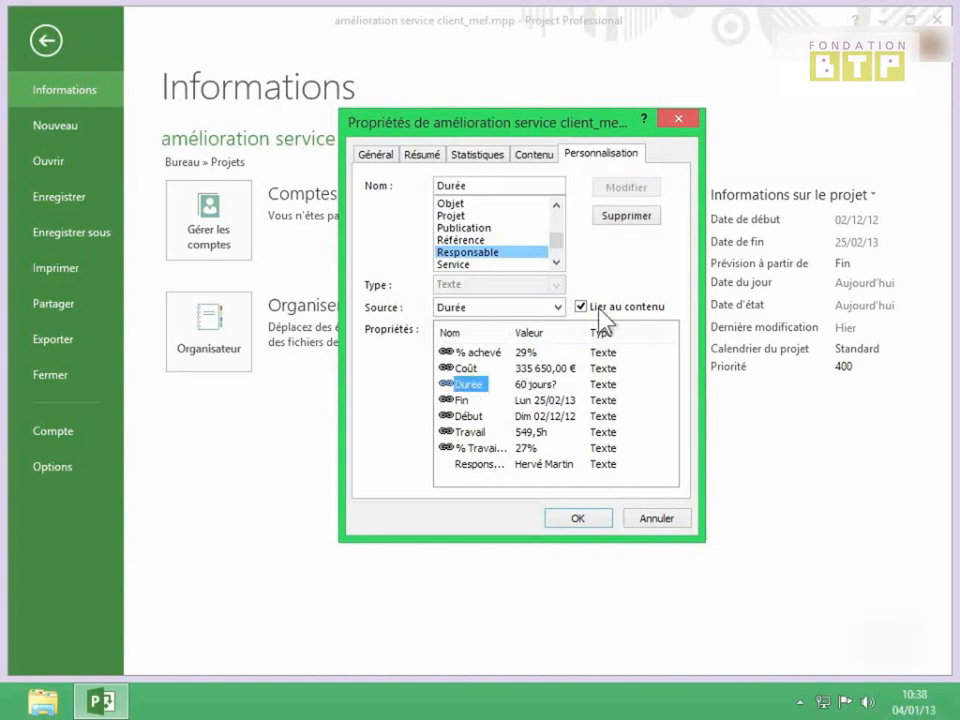
{"action": "left_click", "coordinate": [626, 216]}
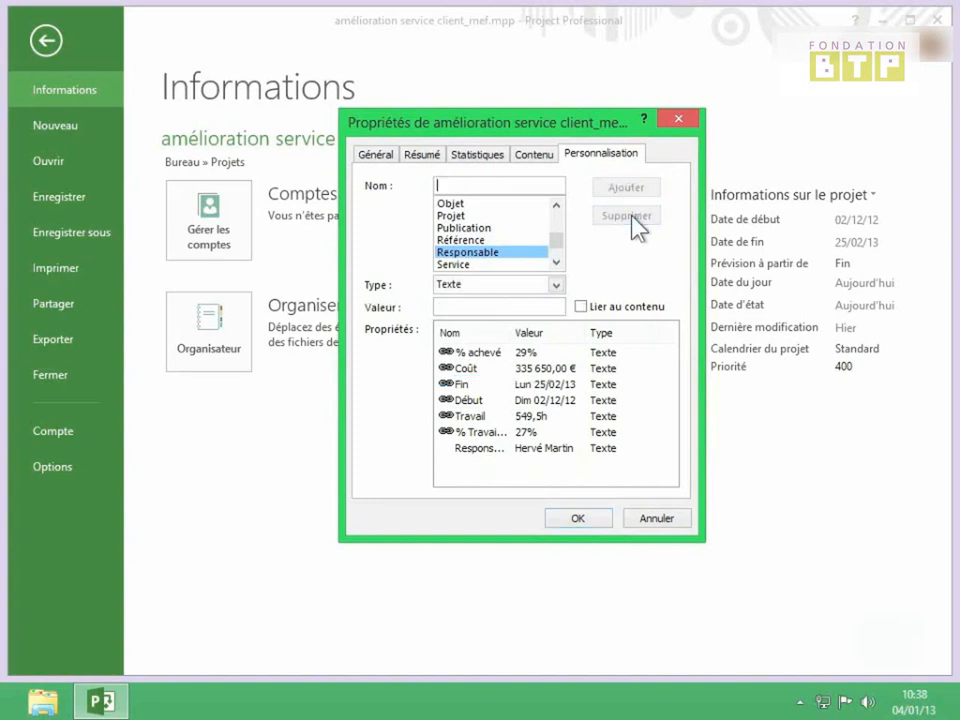
{"action": "left_click", "coordinate": [581, 521]}
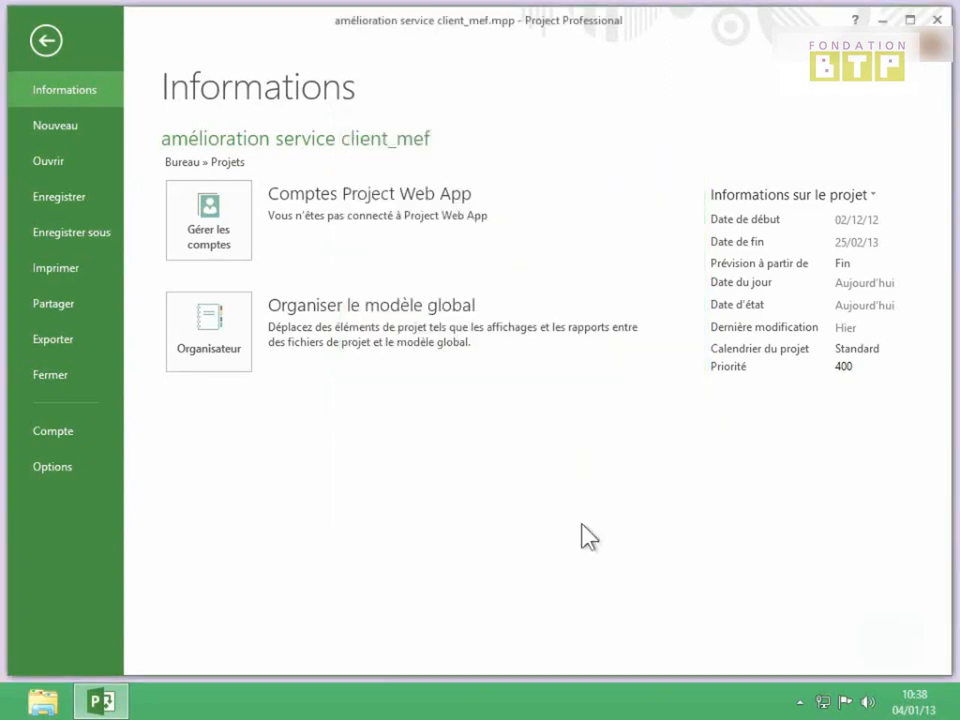